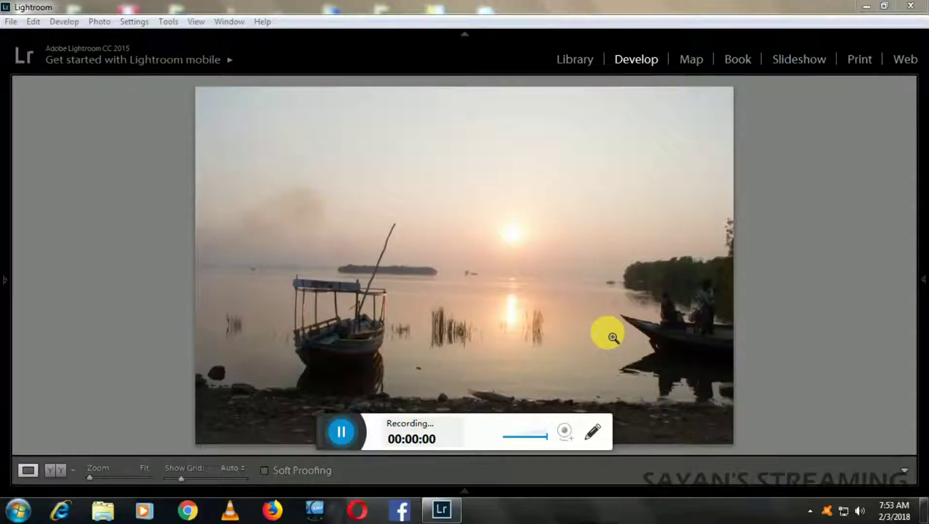
- Expand the left panel group to show Navigator, Presets, Snapshots and History beside the photo
{"action": "mouse_move", "coordinate": [324, 431]}
{"action": "left_mouse_down"}
{"action": "mouse_move", "coordinate": [532, 515]}
{"action": "mouse_move", "coordinate": [474, 520]}
{"action": "left_mouse_up"}
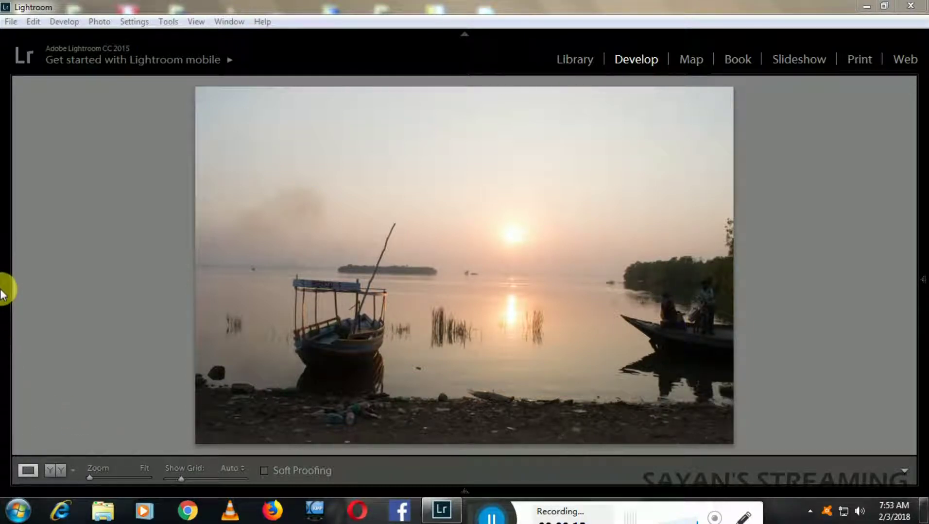
- Scroll History to its bottom and replay Exposure, Crop Rectangle, Radial Filter and Exposure Adjustment states
{"action": "left_click", "coordinate": [4, 284]}
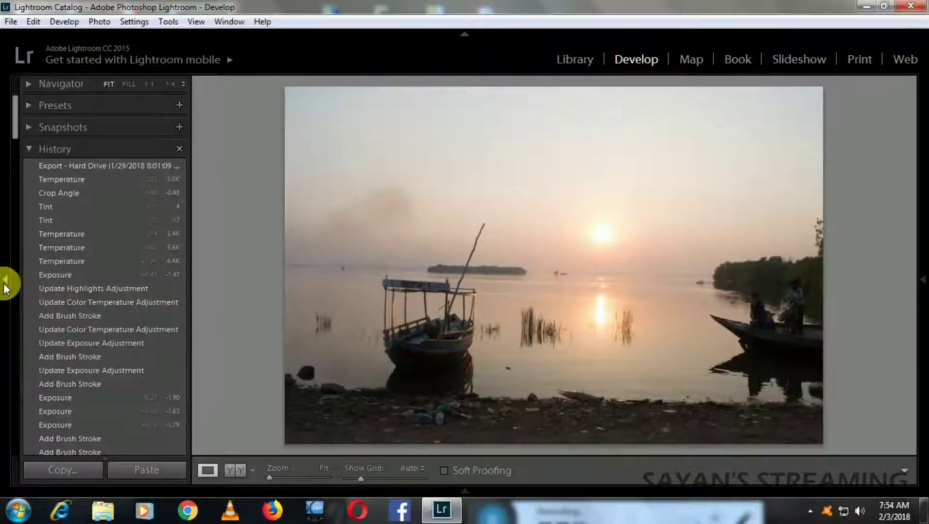
{"action": "left_click_drag", "start_coordinate": [14, 126], "coordinate": [17, 444]}
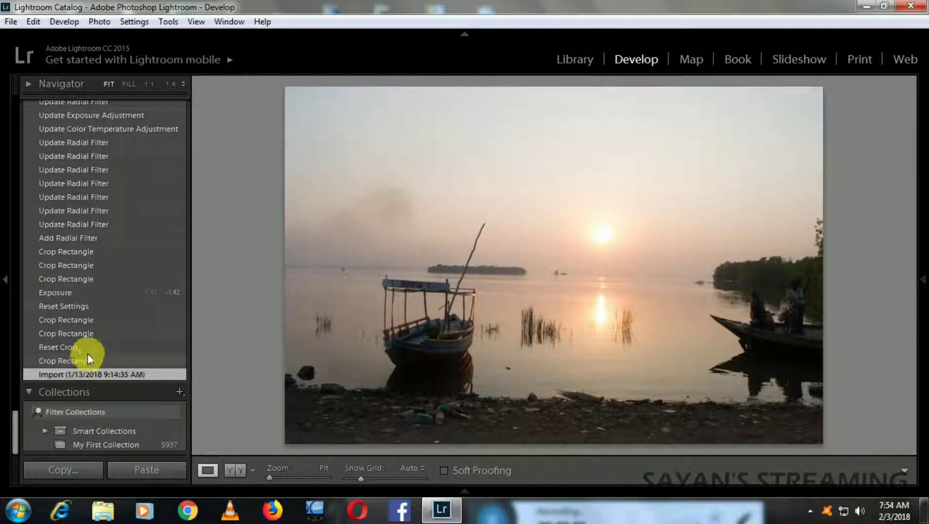
{"action": "left_click", "coordinate": [96, 298]}
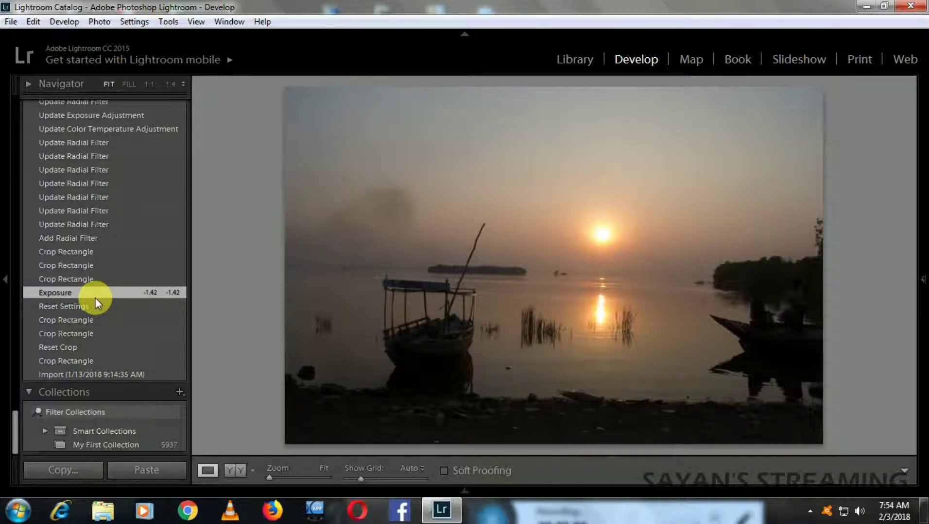
{"action": "left_click", "coordinate": [90, 251]}
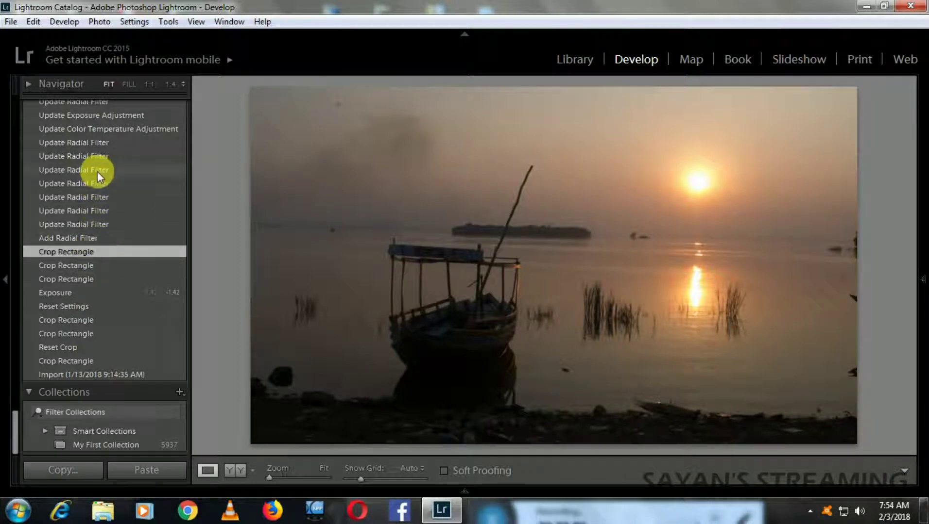
{"action": "left_click", "coordinate": [104, 142]}
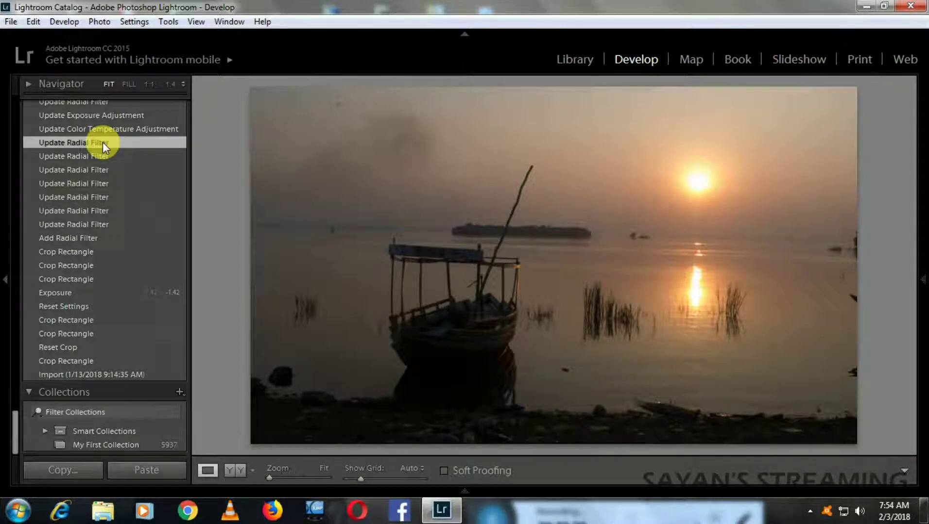
{"action": "left_click", "coordinate": [109, 116]}
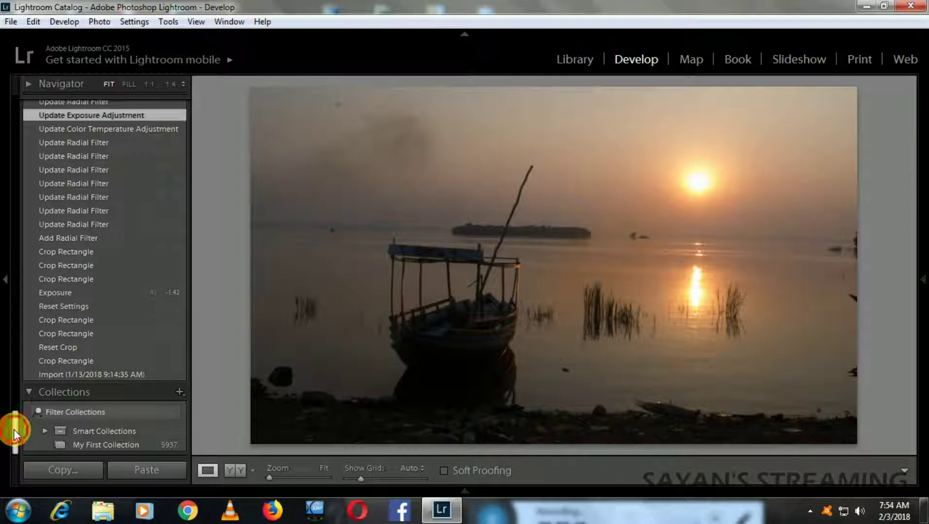
- Replay the next exposure, colour temperature and shadows adjustment states
{"action": "left_click_drag", "start_coordinate": [13, 429], "coordinate": [20, 399]}
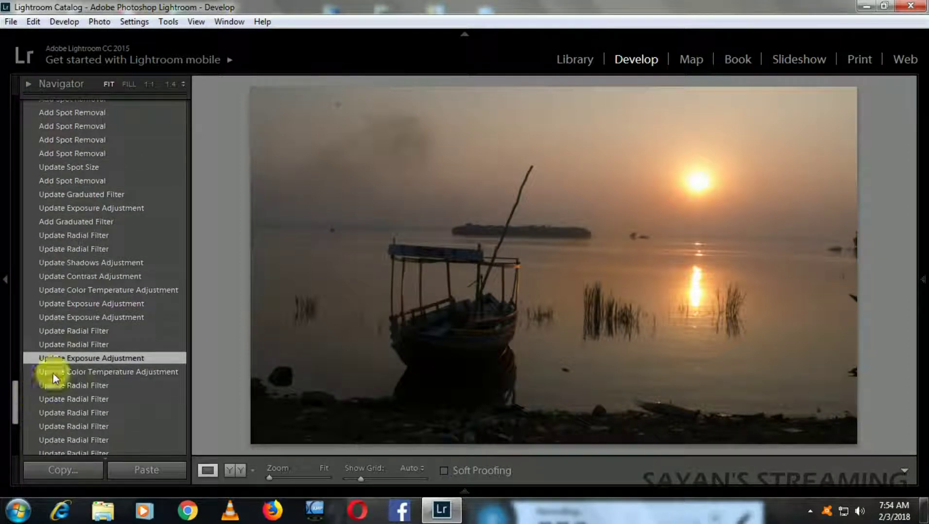
{"action": "left_click", "coordinate": [77, 317]}
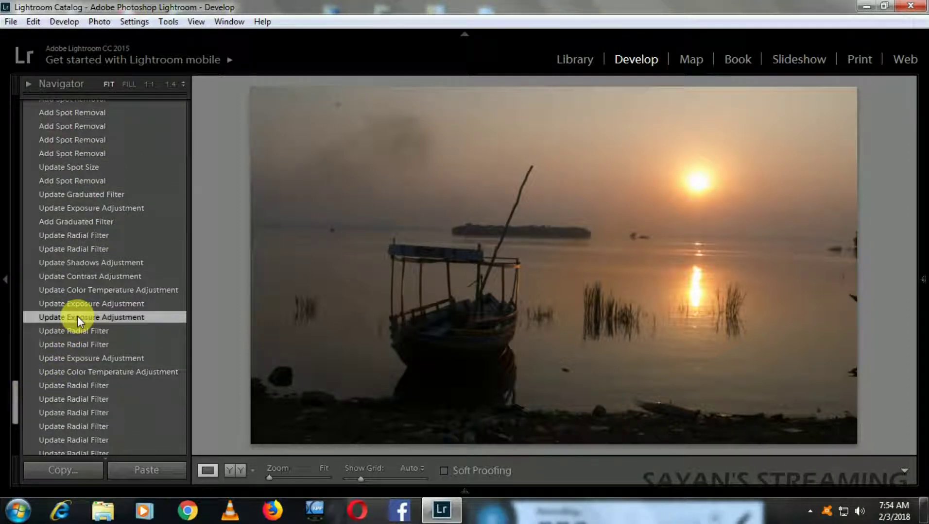
{"action": "left_click", "coordinate": [81, 290]}
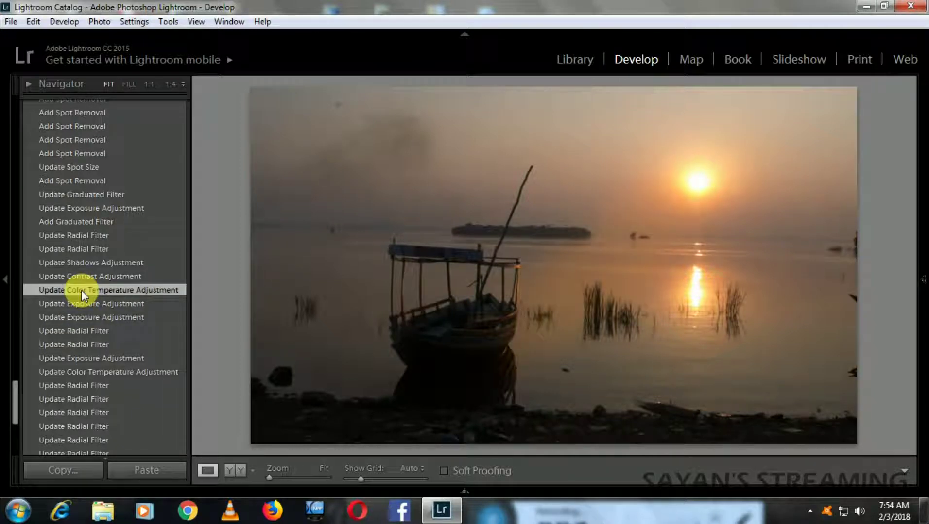
{"action": "left_click", "coordinate": [92, 266]}
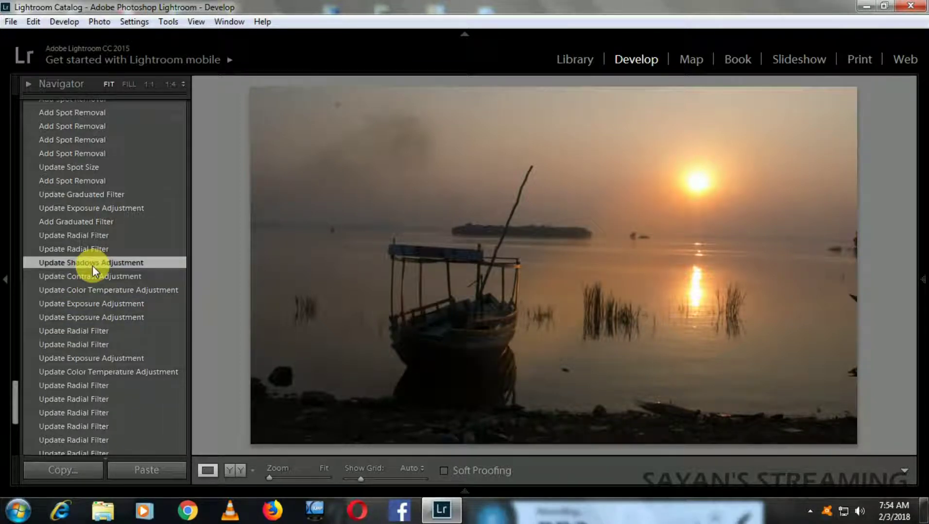
- Step through the graduated filter add and update, spot size, and spot removal states
{"action": "left_click", "coordinate": [100, 226]}
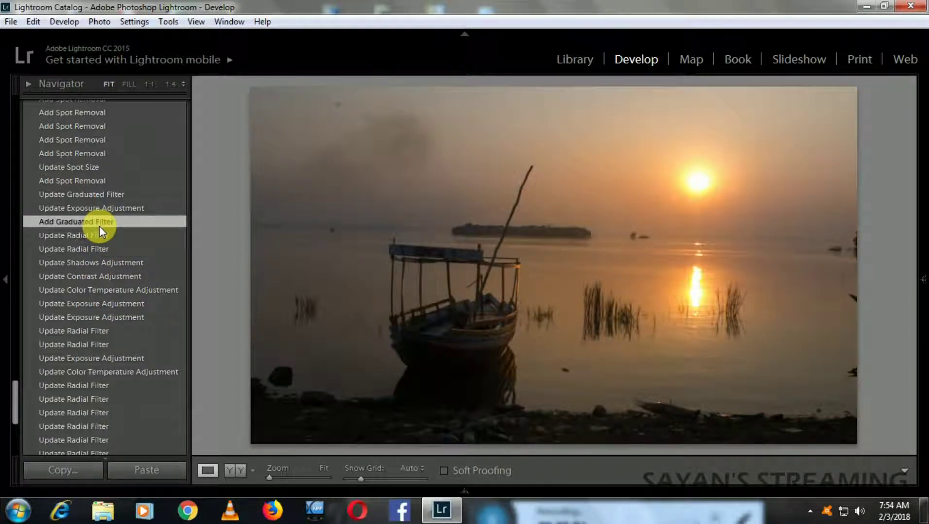
{"action": "left_click", "coordinate": [103, 197]}
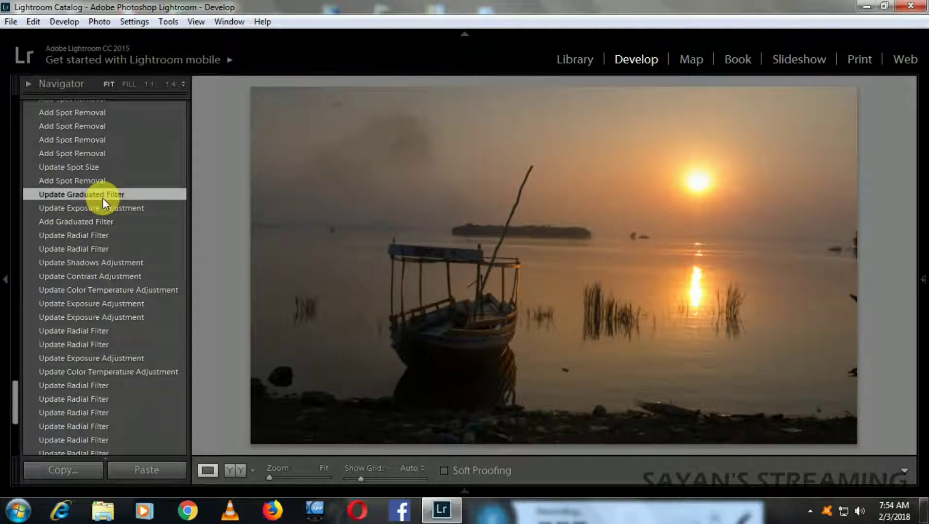
{"action": "left_click", "coordinate": [102, 169]}
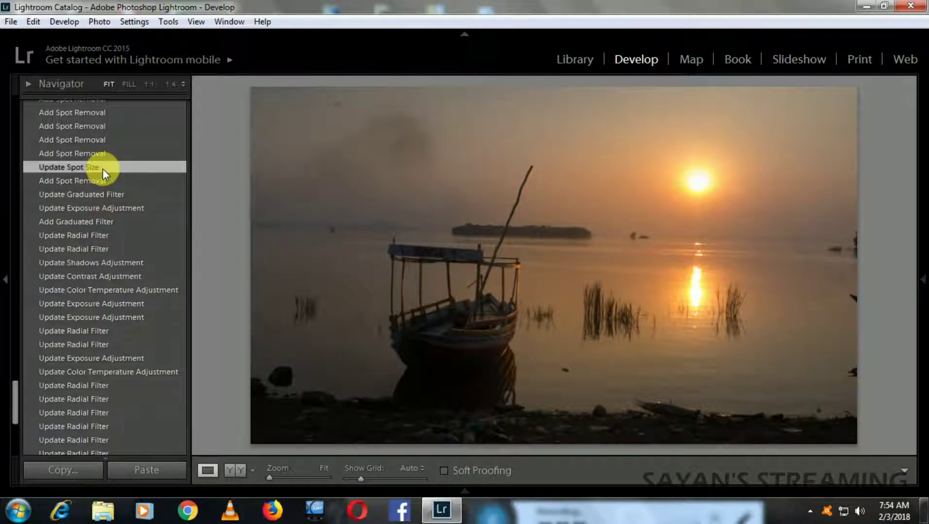
{"action": "left_click", "coordinate": [111, 126]}
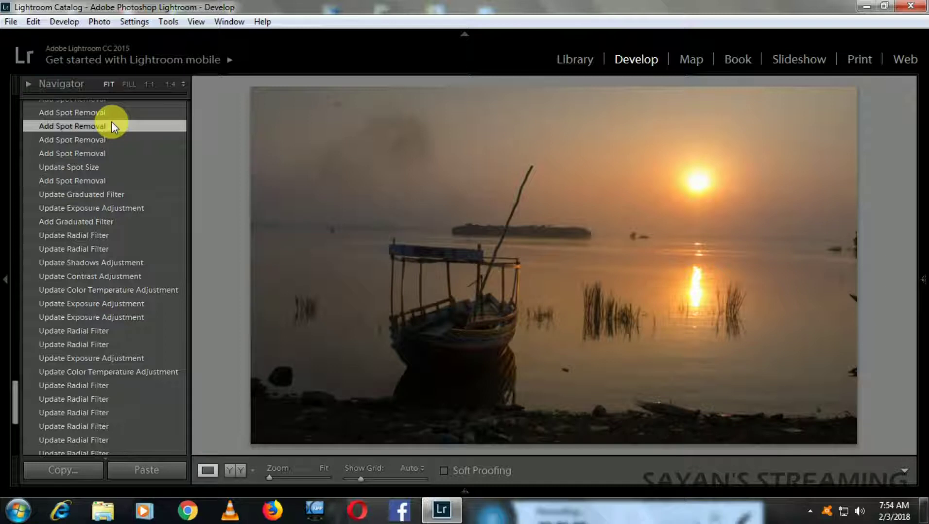
{"action": "left_click", "coordinate": [115, 116]}
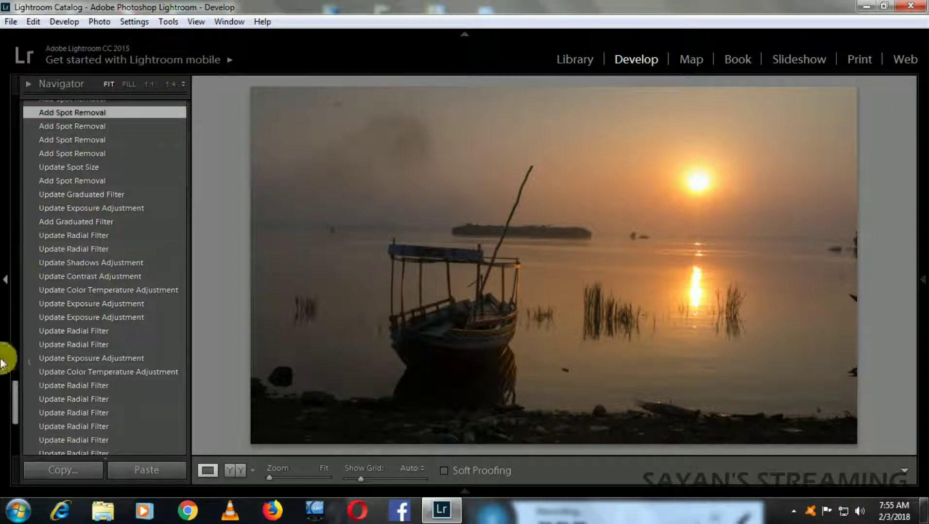
- Advance through the later spot removal and spot size update states
{"action": "left_click_drag", "start_coordinate": [15, 394], "coordinate": [54, 370]}
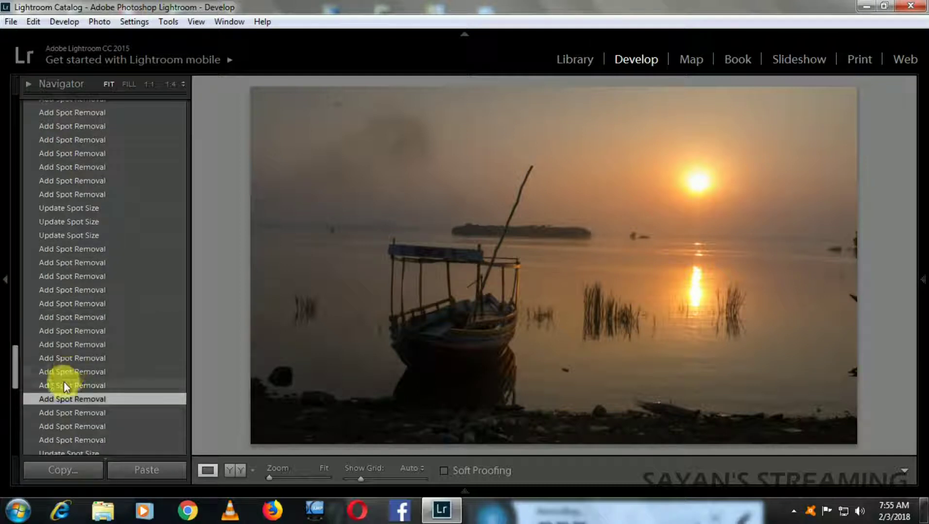
{"action": "left_click", "coordinate": [63, 383]}
{"action": "left_click", "coordinate": [88, 248]}
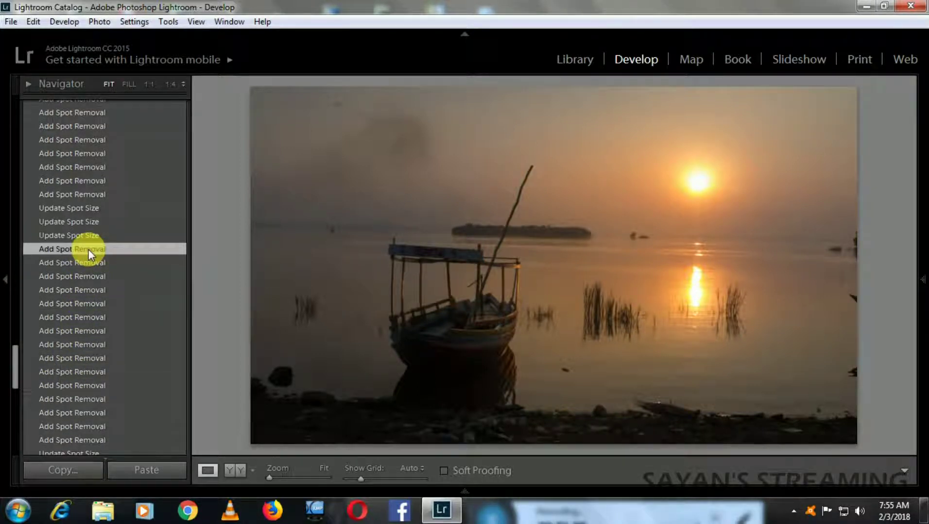
{"action": "left_click", "coordinate": [92, 235]}
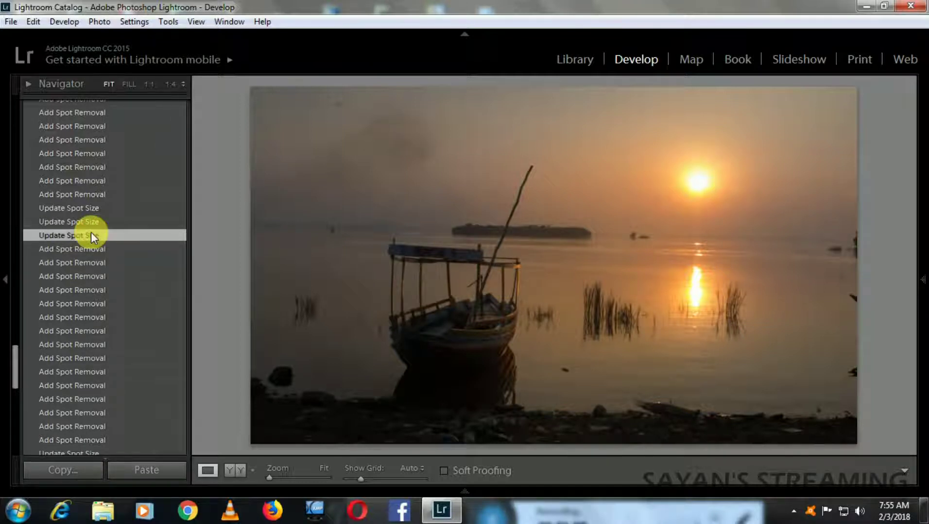
{"action": "left_click", "coordinate": [99, 176]}
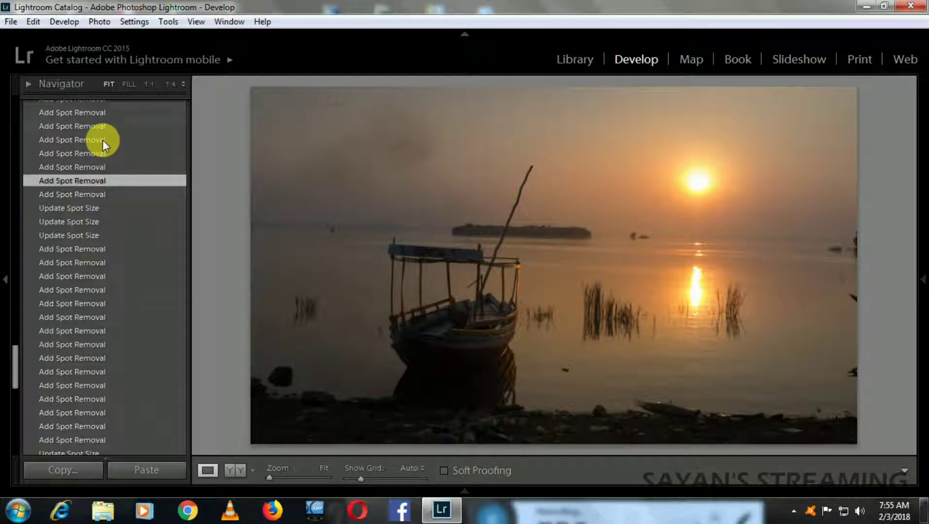
{"action": "left_click", "coordinate": [106, 123]}
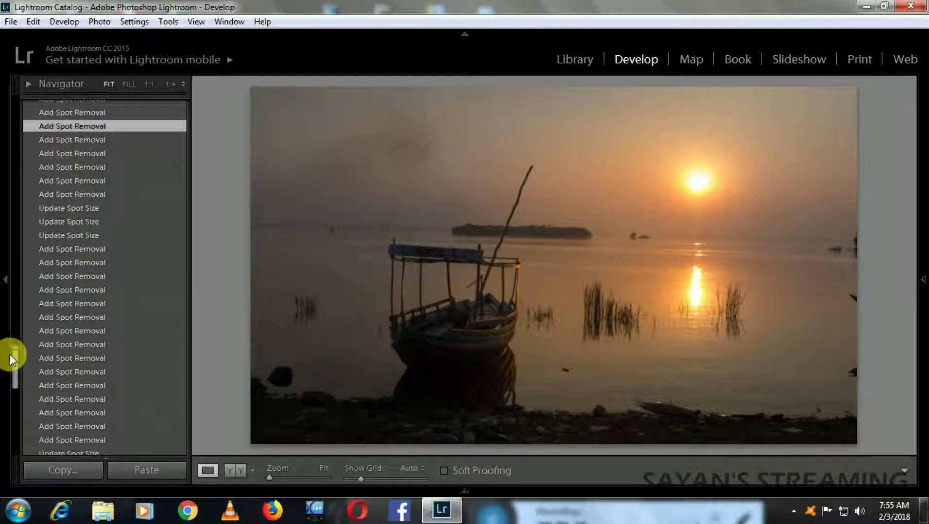
- Replay the Exposure update, Dehaze, Clarity and Shadows adjustments, ending at Add Brush Stroke
{"action": "mouse_move", "coordinate": [12, 360]}
{"action": "left_mouse_down"}
{"action": "mouse_move", "coordinate": [14, 290]}
{"action": "mouse_move", "coordinate": [6, 333]}
{"action": "mouse_move", "coordinate": [19, 295]}
{"action": "left_mouse_up"}
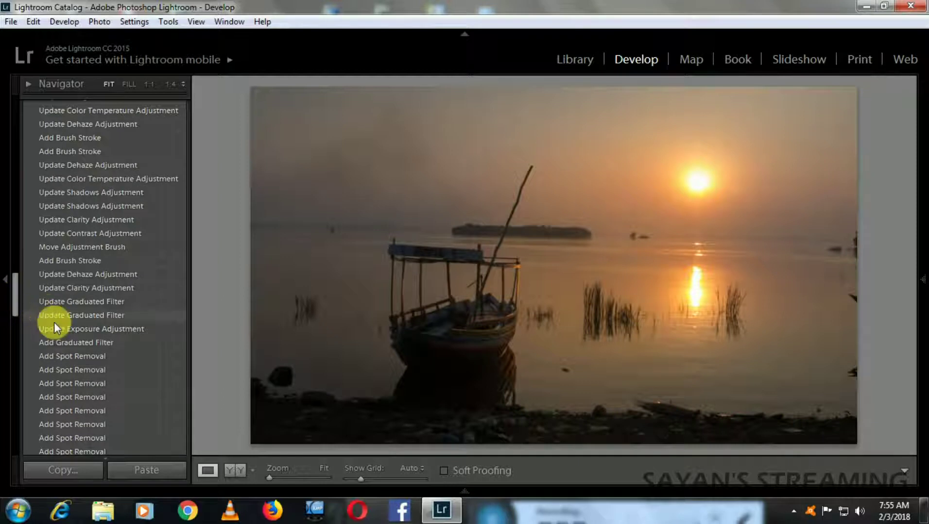
{"action": "left_click", "coordinate": [74, 329]}
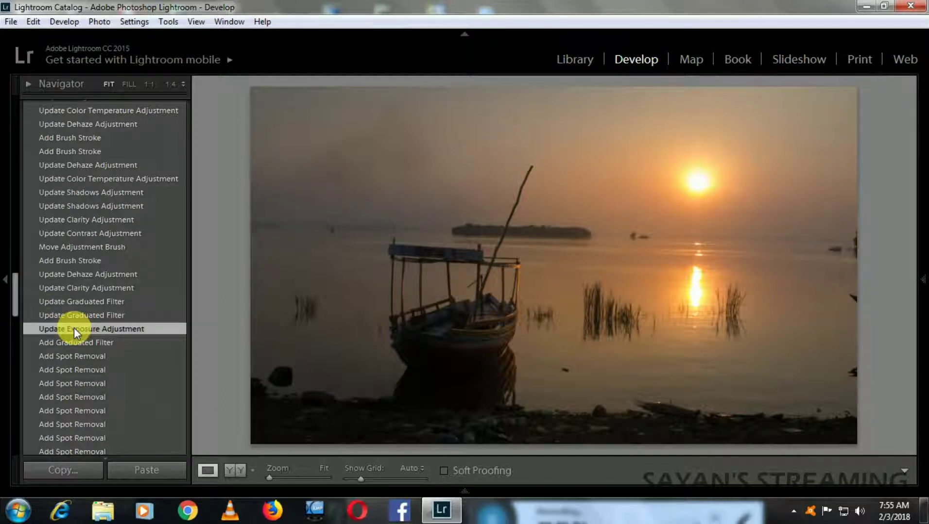
{"action": "left_click", "coordinate": [104, 274]}
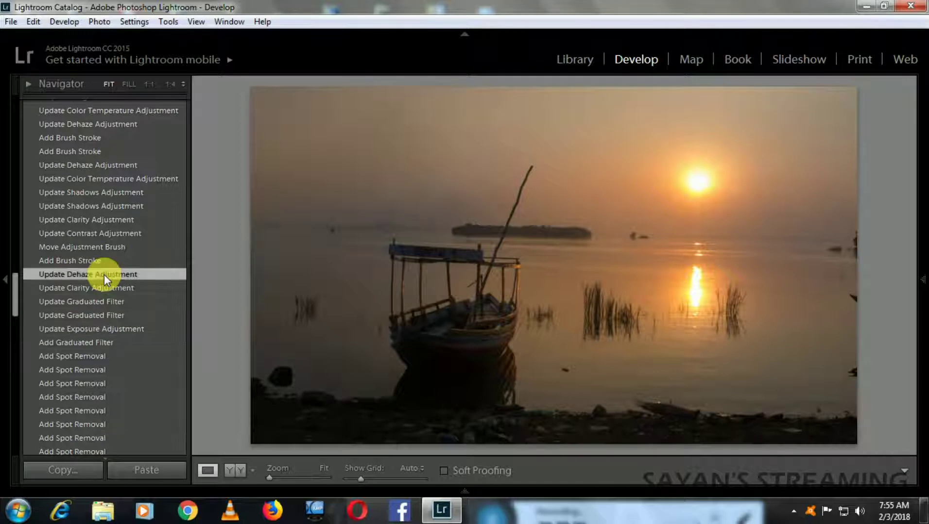
{"action": "left_click", "coordinate": [96, 219]}
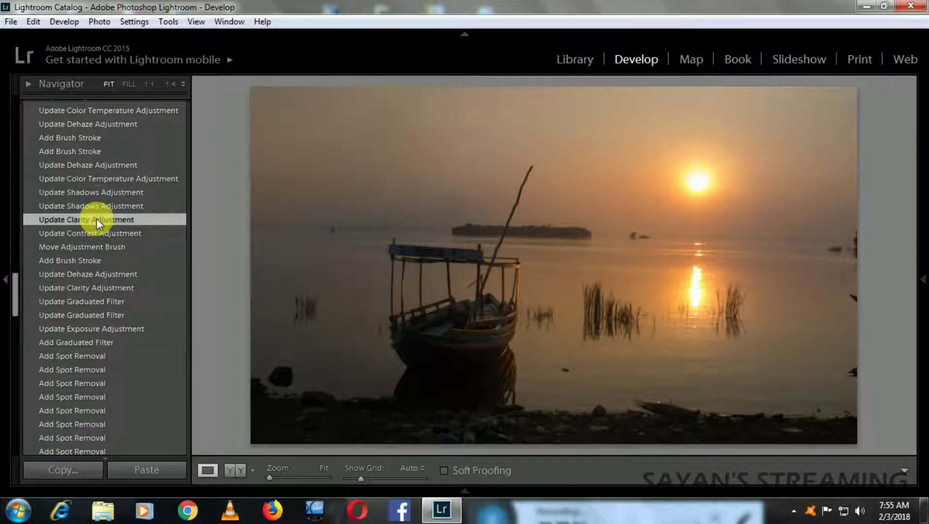
{"action": "left_click", "coordinate": [101, 192]}
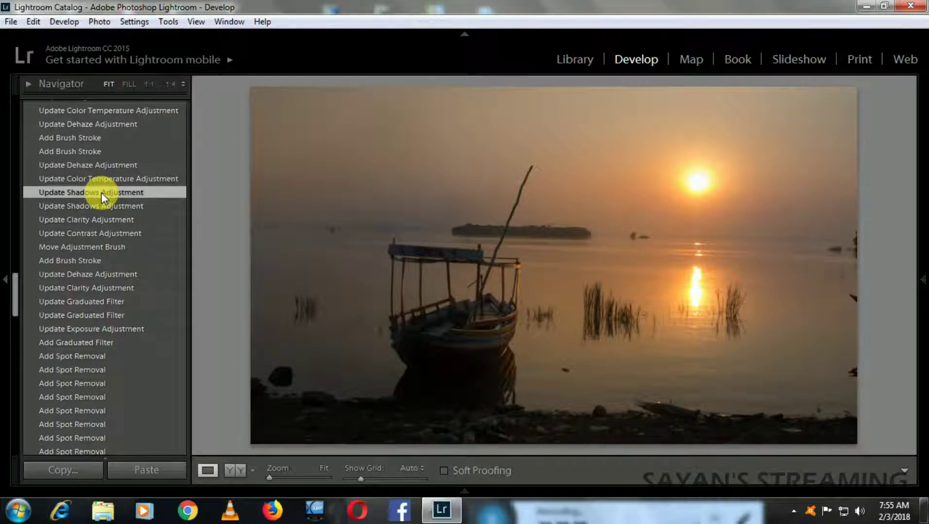
{"action": "left_click", "coordinate": [102, 150]}
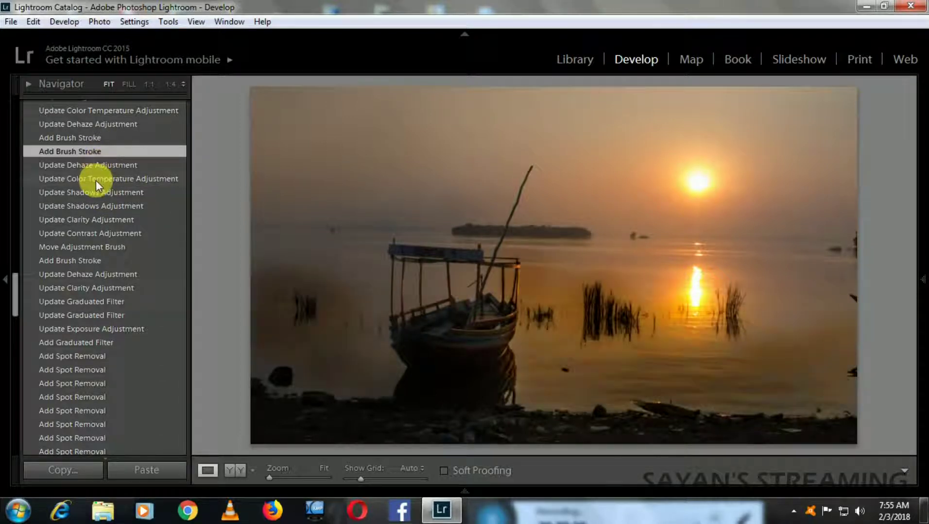
- View the temperature update, last spot removal and graduated filter addition states
{"action": "left_click_drag", "start_coordinate": [17, 297], "coordinate": [19, 266]}
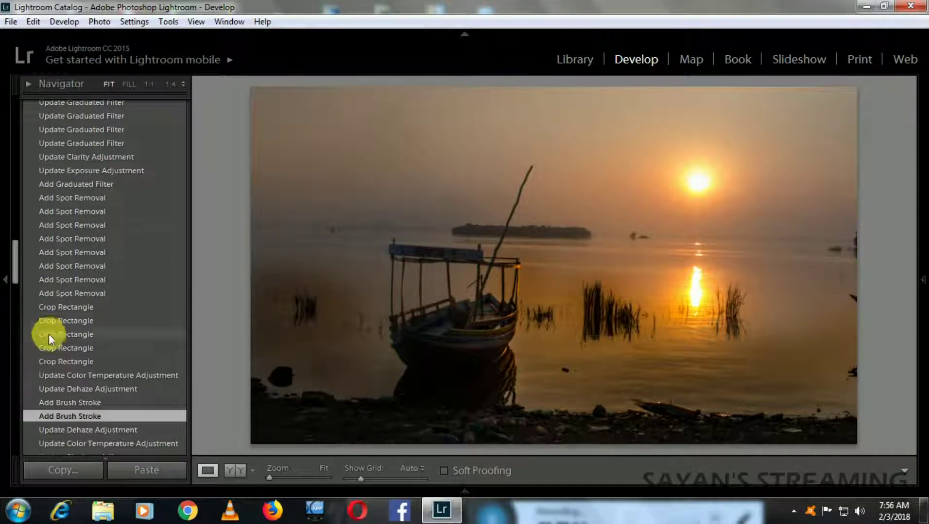
{"action": "left_click", "coordinate": [69, 374]}
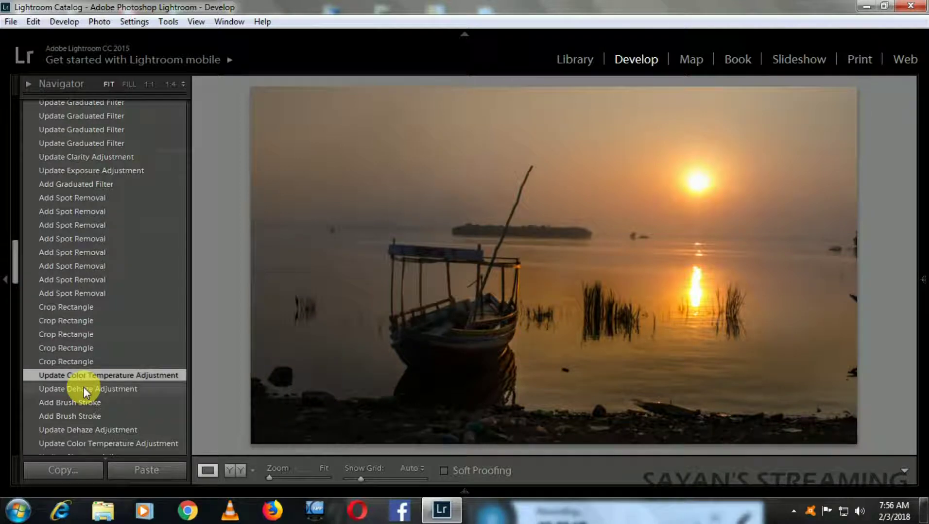
{"action": "left_click", "coordinate": [91, 294]}
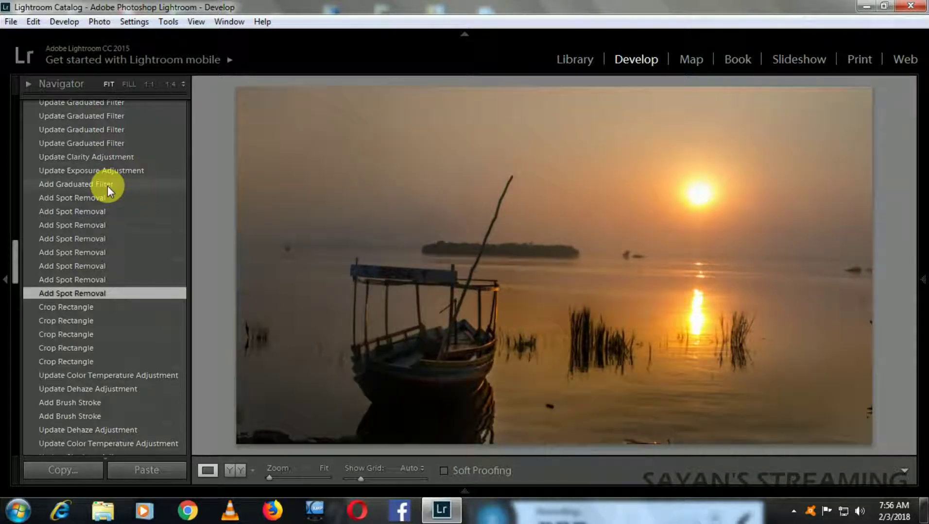
{"action": "left_click", "coordinate": [108, 185]}
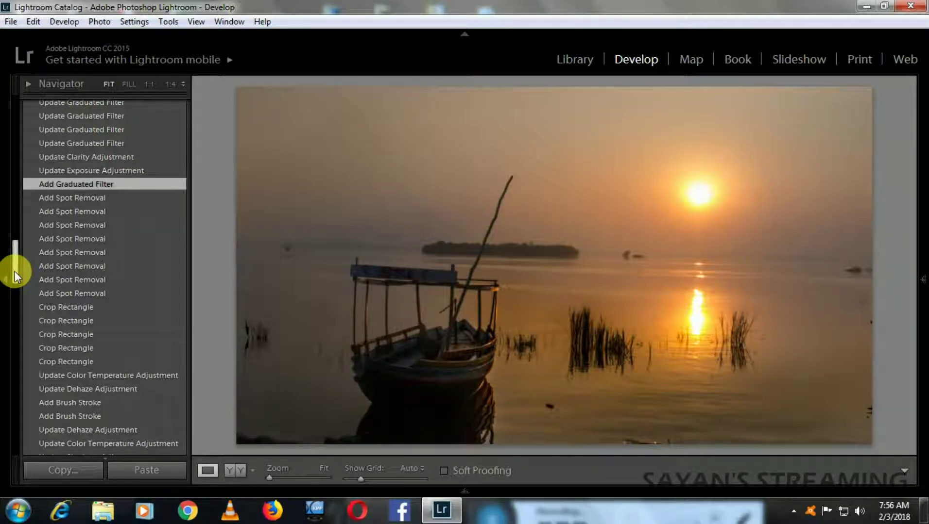
- Step through Update Clarity Adjustment and Update Graduated Filter to the Crop Rectangle state
{"action": "left_click_drag", "start_coordinate": [15, 277], "coordinate": [14, 257]}
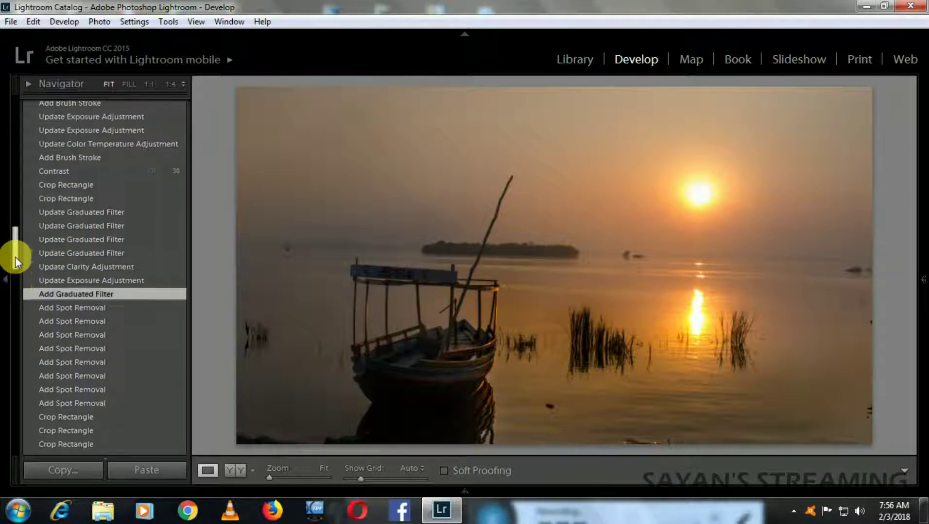
{"action": "left_click", "coordinate": [70, 273]}
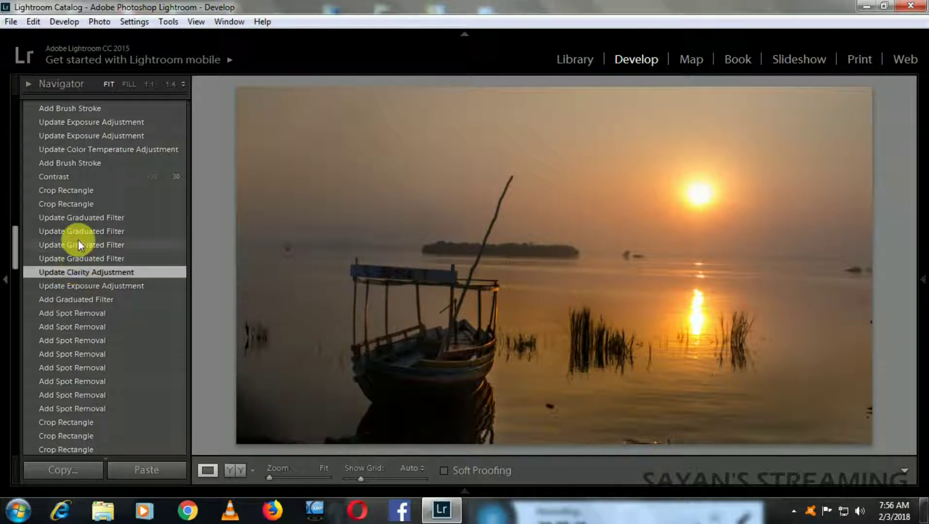
{"action": "left_click", "coordinate": [79, 217]}
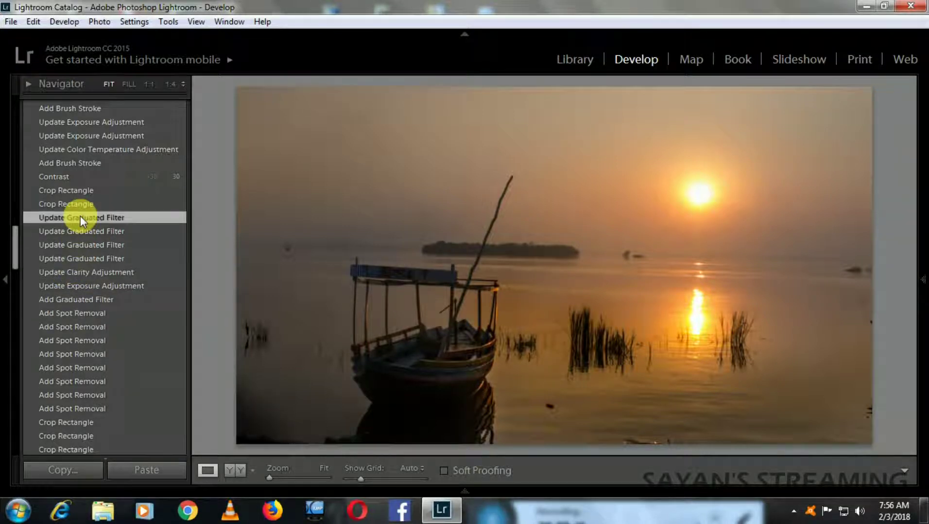
{"action": "left_click", "coordinate": [82, 190]}
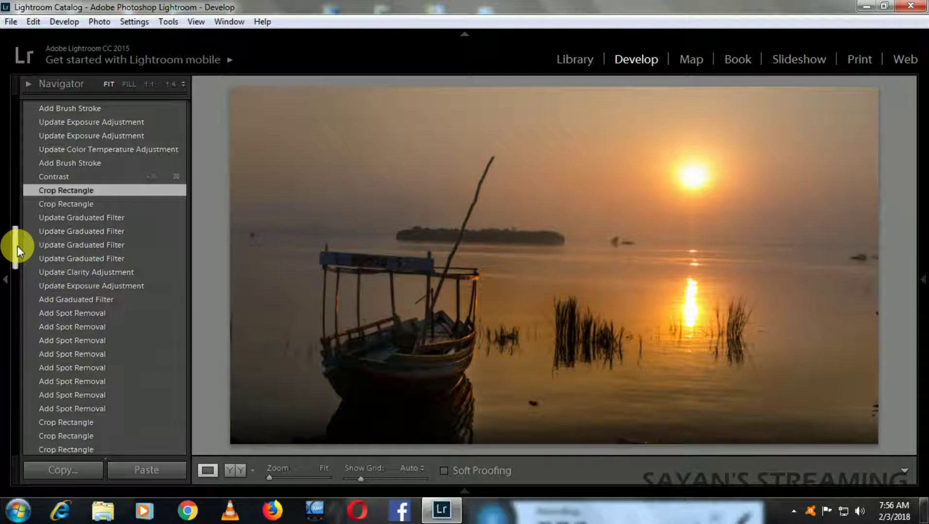
- View the Add Brush Stroke and Update Highlights Adjustment states, scrolling History further up
{"action": "left_click_drag", "start_coordinate": [14, 249], "coordinate": [22, 223]}
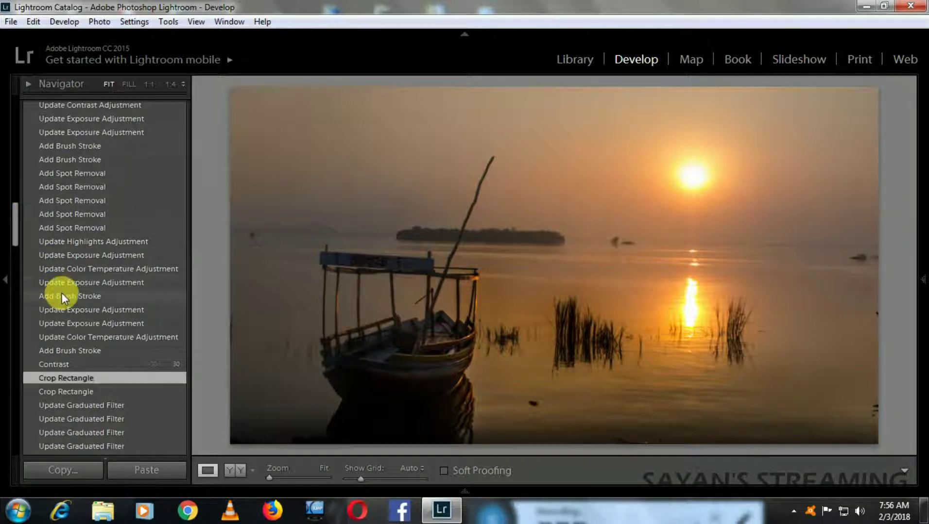
{"action": "left_click", "coordinate": [62, 292]}
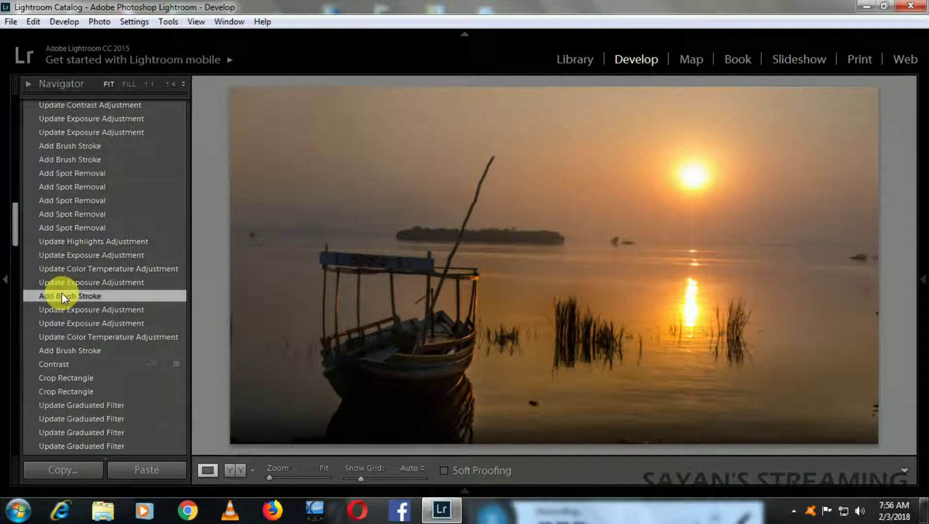
{"action": "left_click", "coordinate": [72, 240]}
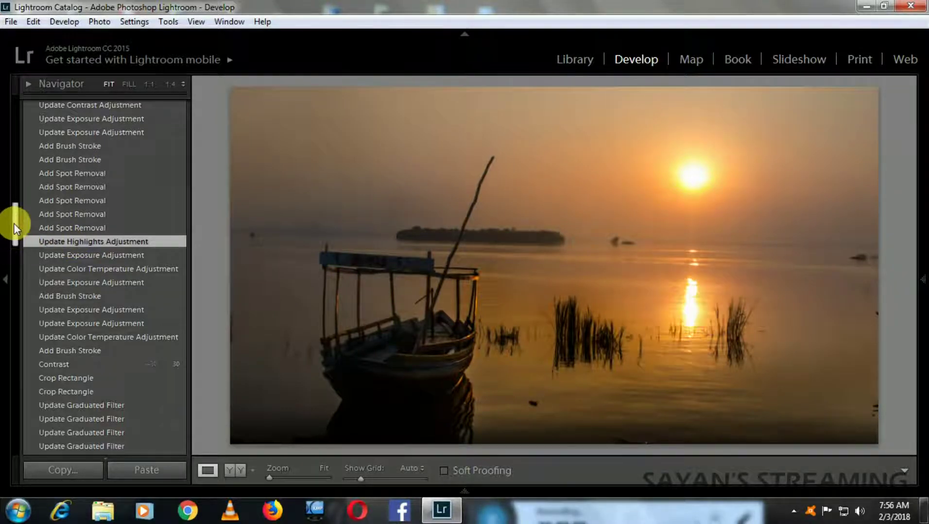
{"action": "scroll", "coordinate": [14, 224], "scroll_direction": "up", "scroll_amount": 3}
{"action": "left_click_drag", "start_coordinate": [16, 221], "coordinate": [16, 214]}
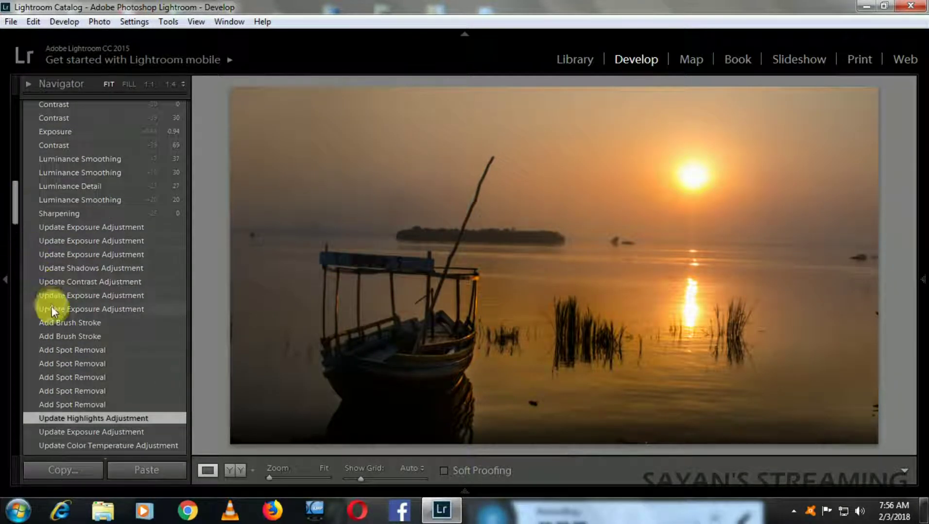
- Step through Add Brush Stroke, Exposure update, Sharpening and Luminance Smoothing +7 to Exposure +0.48
{"action": "left_click", "coordinate": [64, 321]}
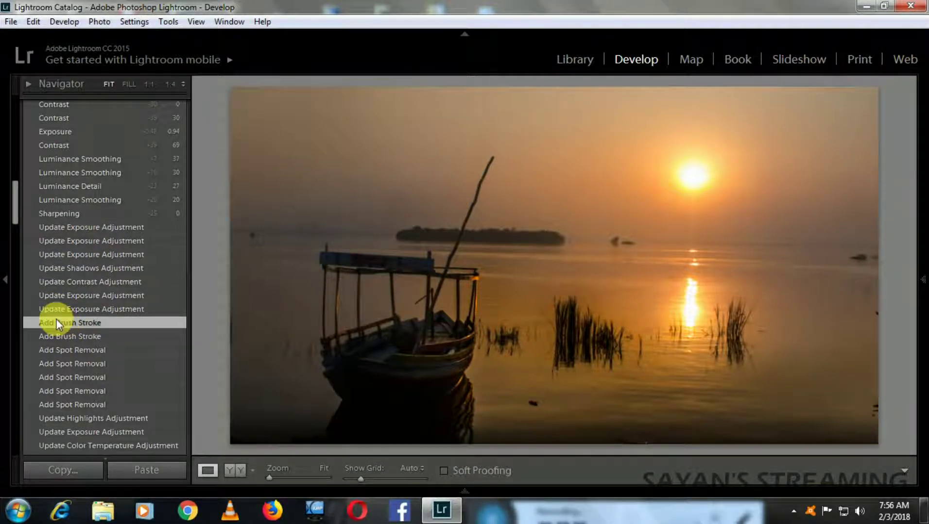
{"action": "left_click", "coordinate": [76, 227]}
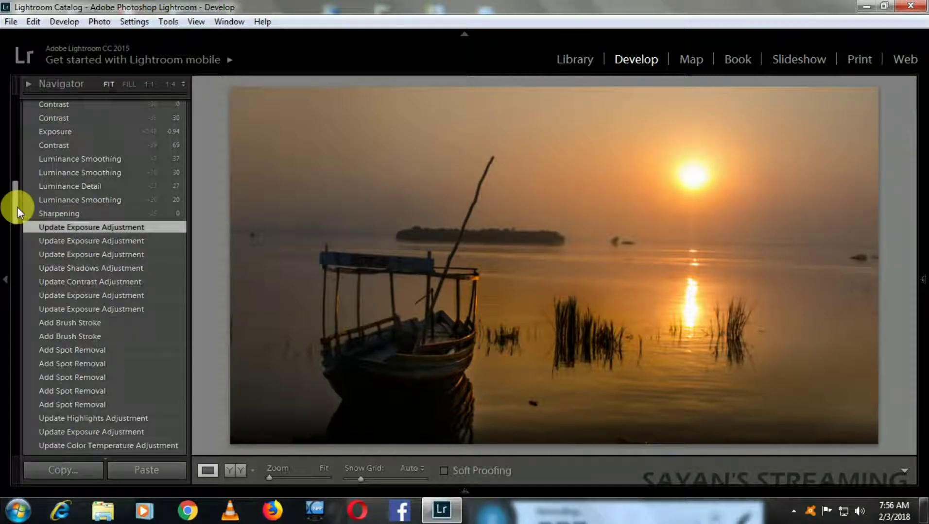
{"action": "left_click", "coordinate": [54, 215]}
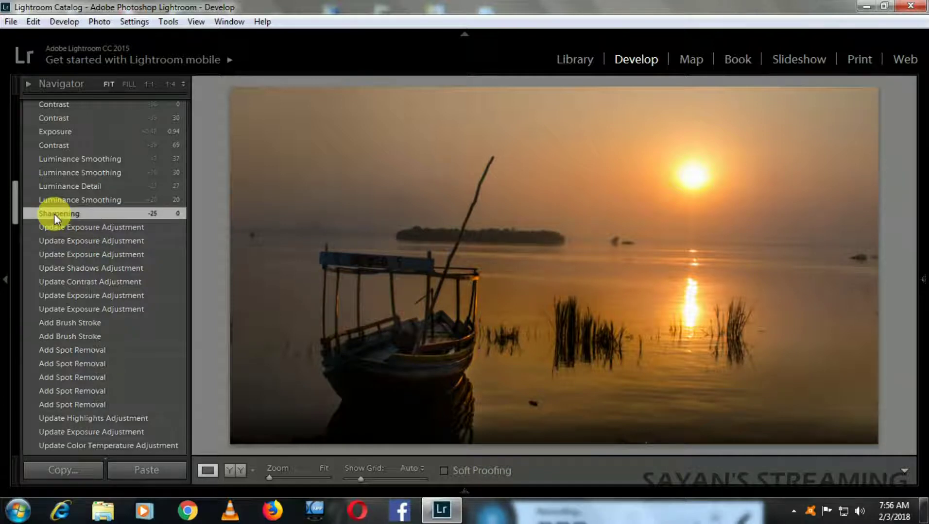
{"action": "left_click", "coordinate": [64, 160]}
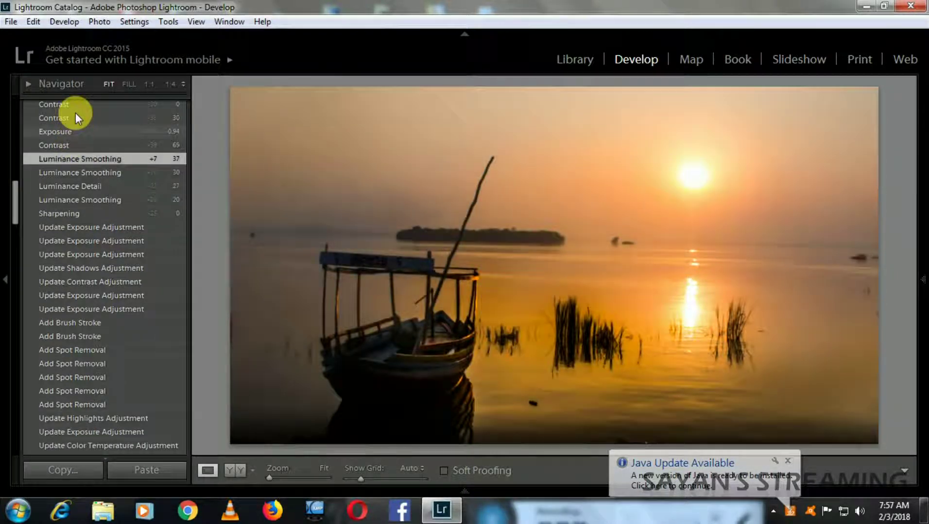
{"action": "left_click", "coordinate": [73, 132]}
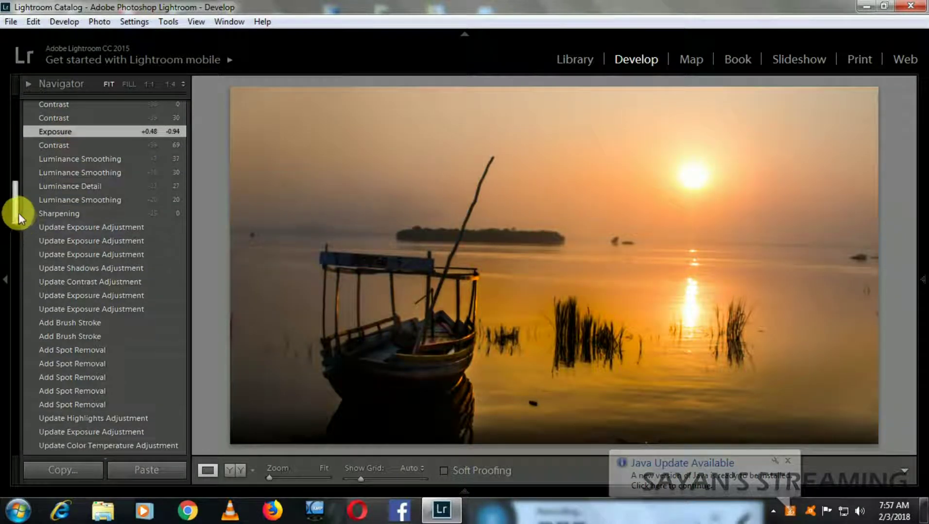
- Replay the Contrast, Contrast +22 and Luminance Smoothing +14 states, then a later Add Brush Stroke
{"action": "left_click_drag", "start_coordinate": [12, 212], "coordinate": [19, 190]}
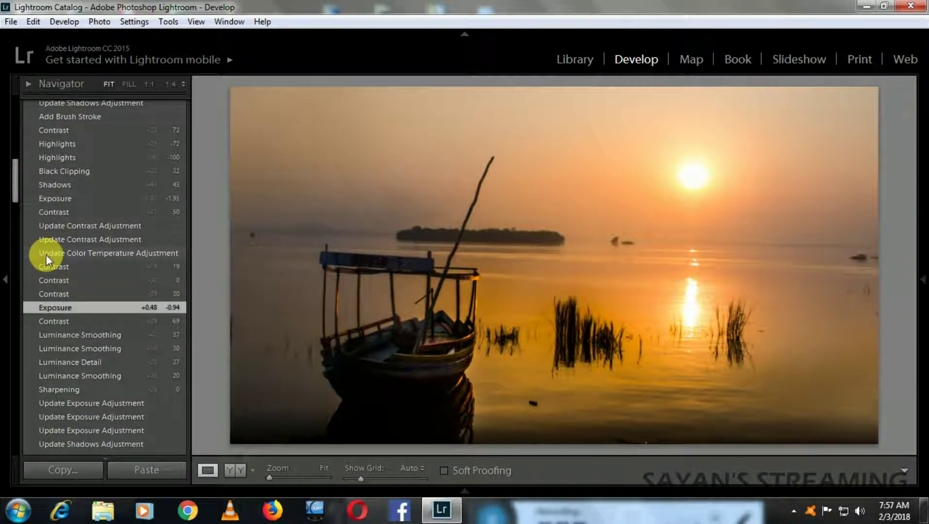
{"action": "left_click", "coordinate": [75, 212]}
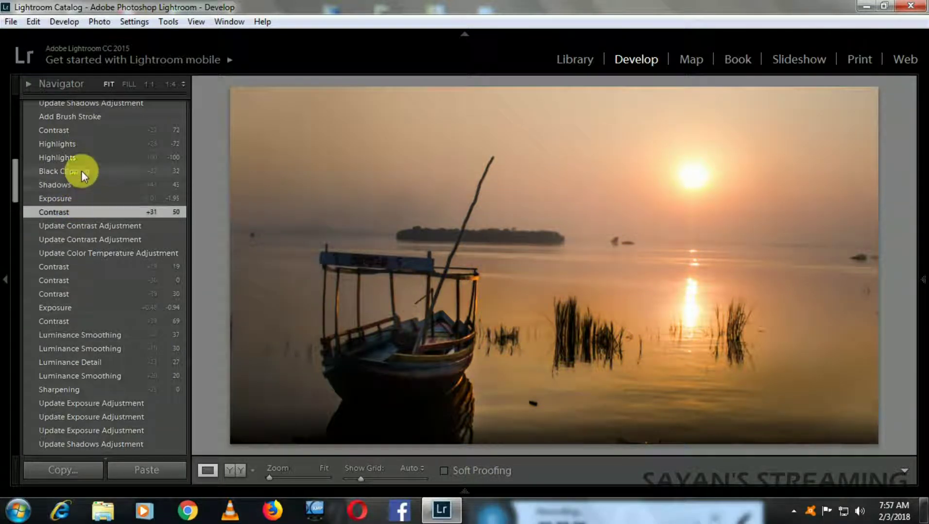
{"action": "left_click", "coordinate": [80, 130]}
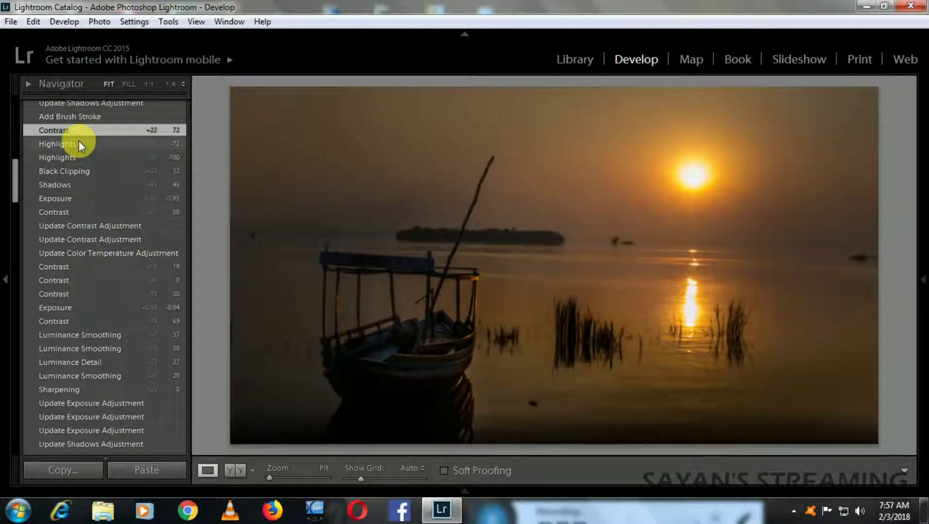
{"action": "left_click_drag", "start_coordinate": [14, 186], "coordinate": [16, 148]}
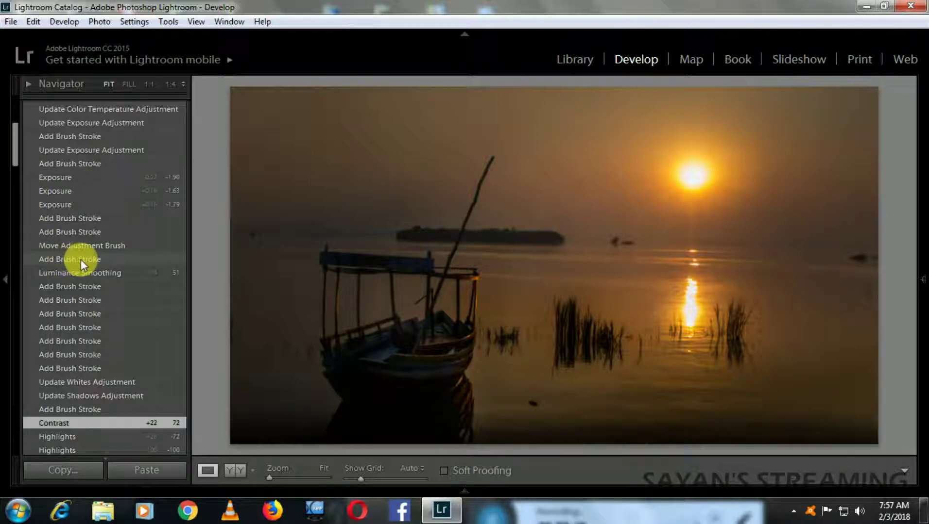
{"action": "left_click", "coordinate": [84, 273]}
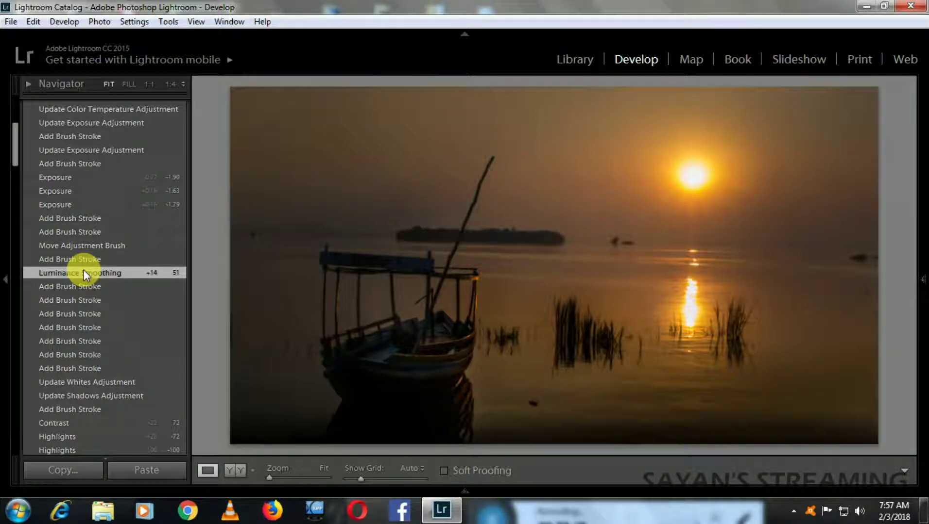
{"action": "left_click", "coordinate": [90, 164]}
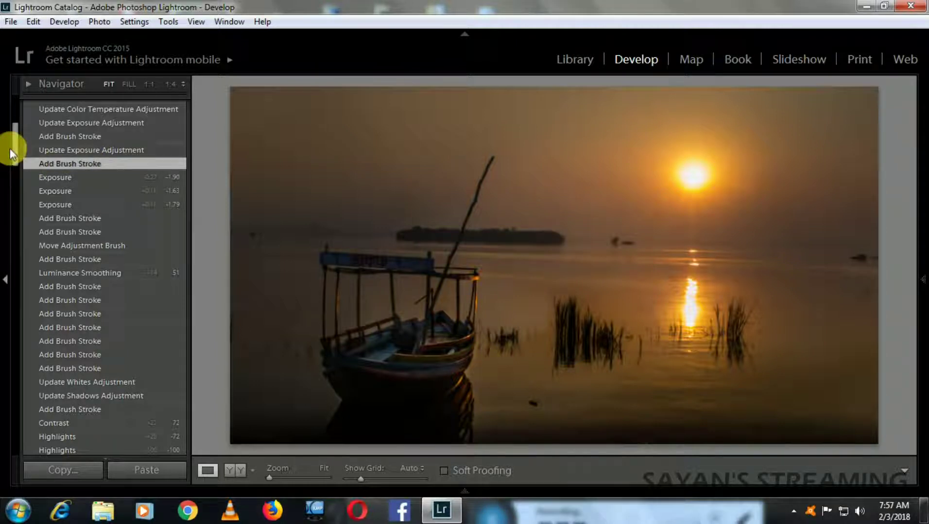
{"action": "left_click_drag", "start_coordinate": [11, 151], "coordinate": [13, 118]}
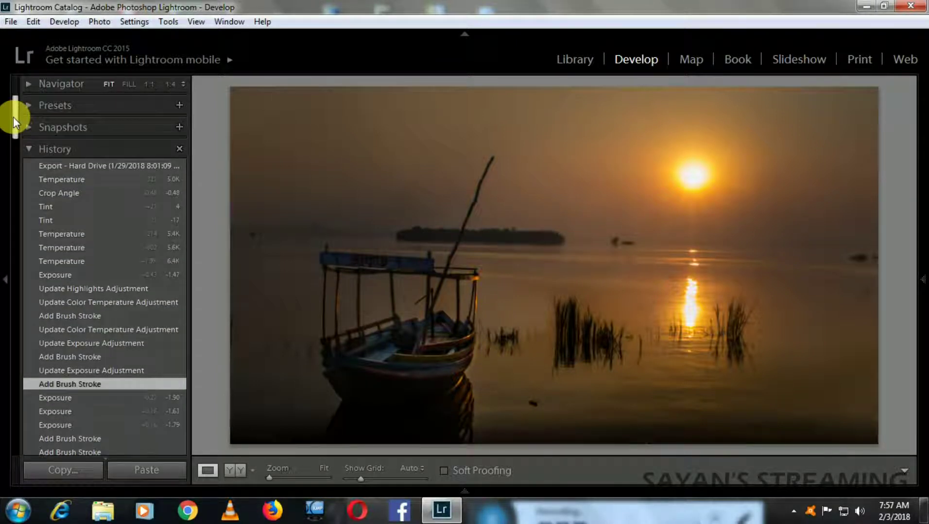
- Step through Update Highlights Adjustment, Temperature 5.4K and 5.0K, then the top Export - Hard Drive state
{"action": "left_click", "coordinate": [57, 291]}
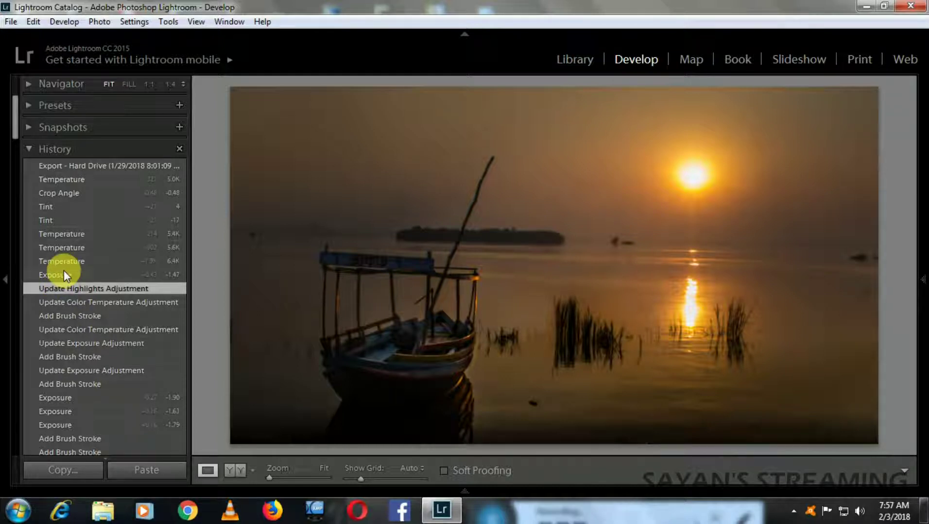
{"action": "left_click", "coordinate": [69, 235]}
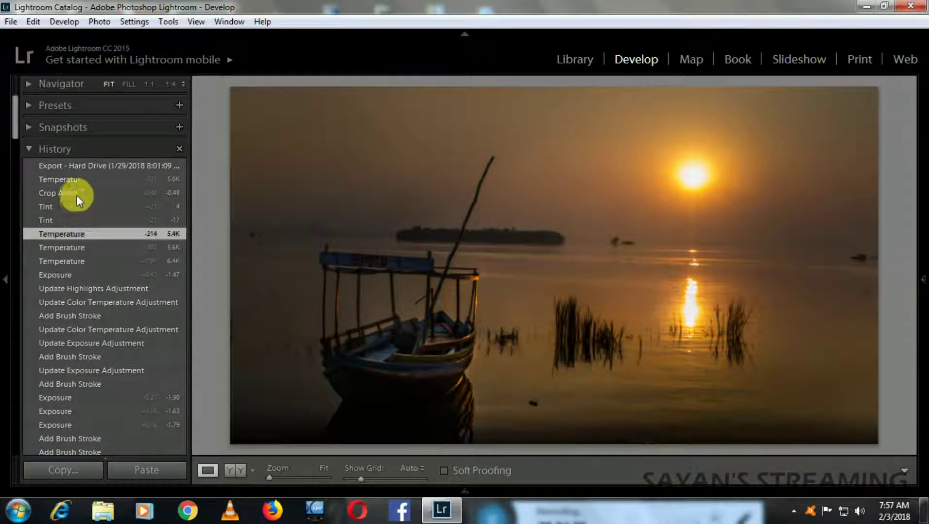
{"action": "left_click", "coordinate": [77, 178]}
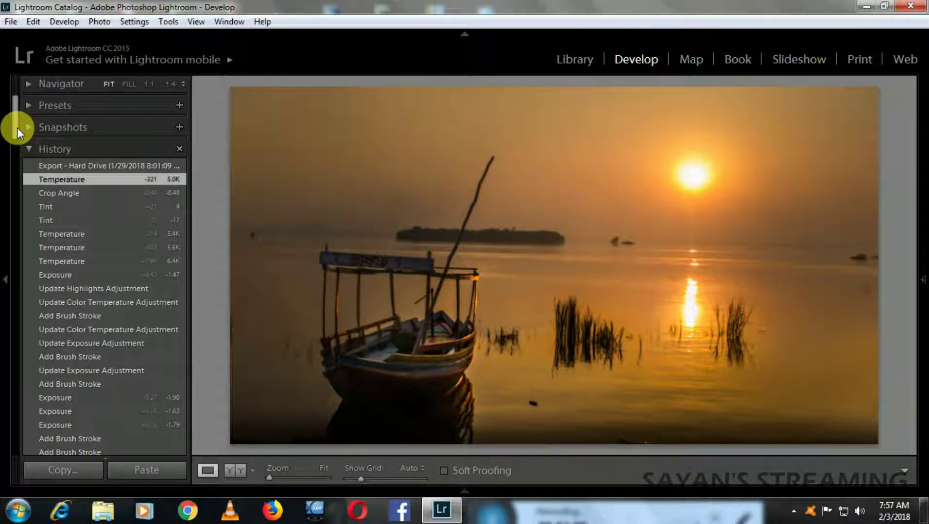
{"action": "left_click", "coordinate": [79, 166]}
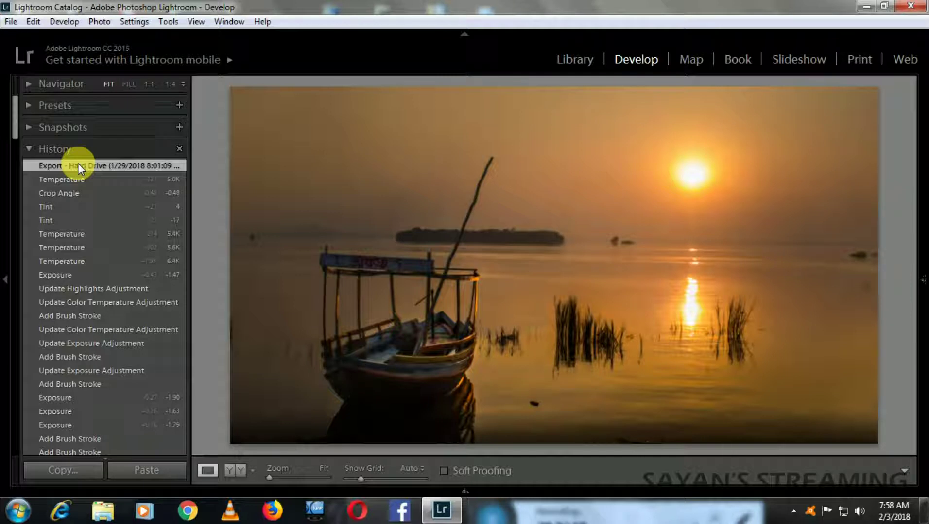
- Hide the left panel, compare Before & After side by side, then return to Loupe view
{"action": "left_click", "coordinate": [4, 279]}
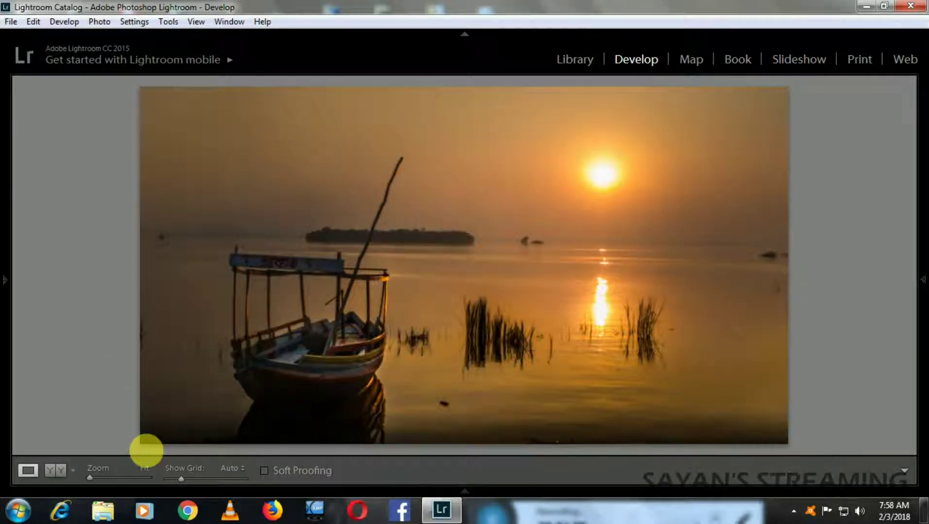
{"action": "left_click", "coordinate": [56, 471]}
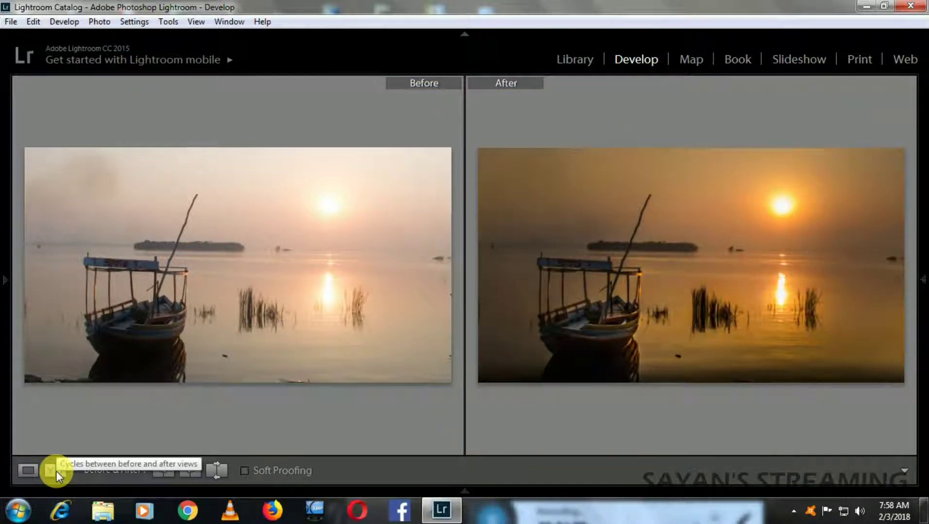
{"action": "left_click", "coordinate": [23, 469]}
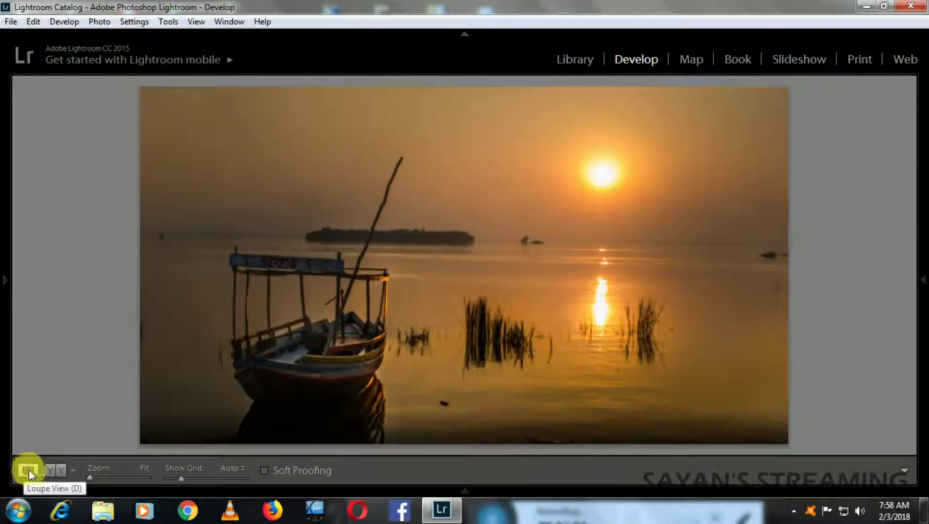
{"action": "left_click", "coordinate": [794, 512]}
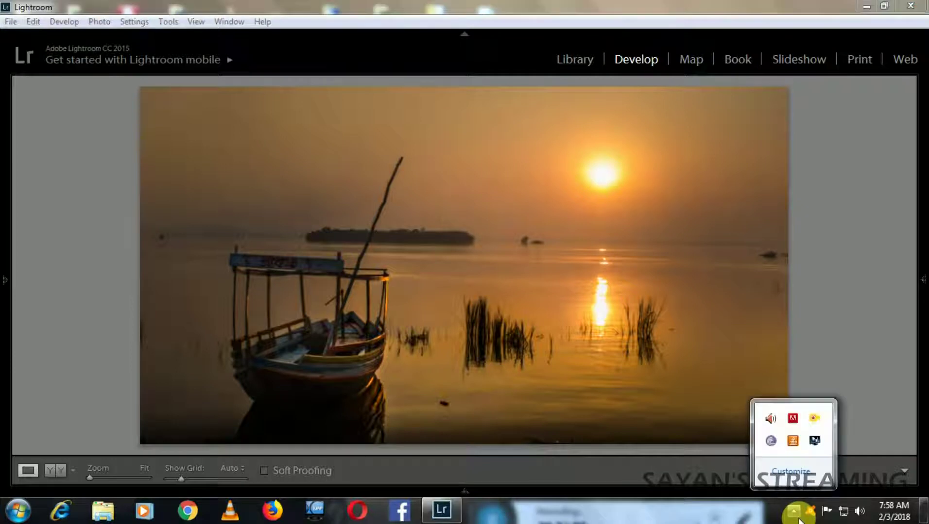
{"action": "left_click", "coordinate": [814, 419]}
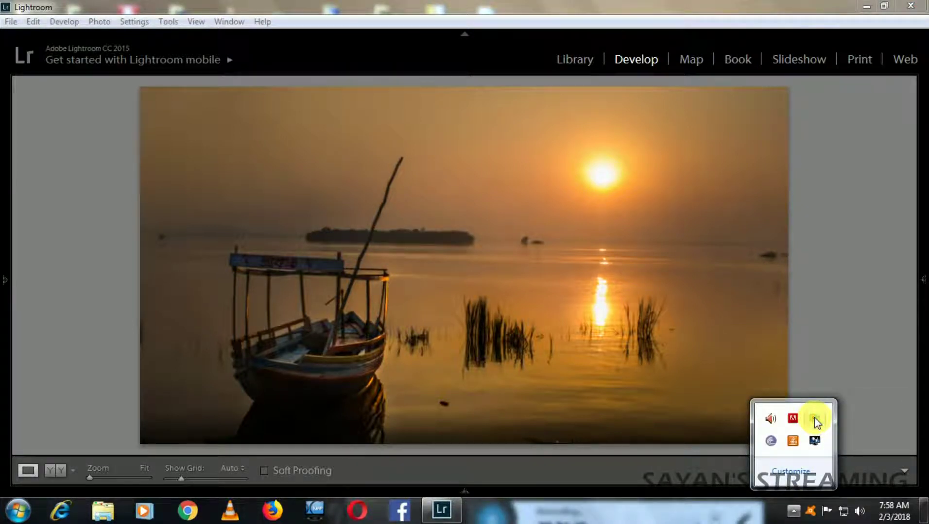
{"action": "right_click", "coordinate": [814, 417]}
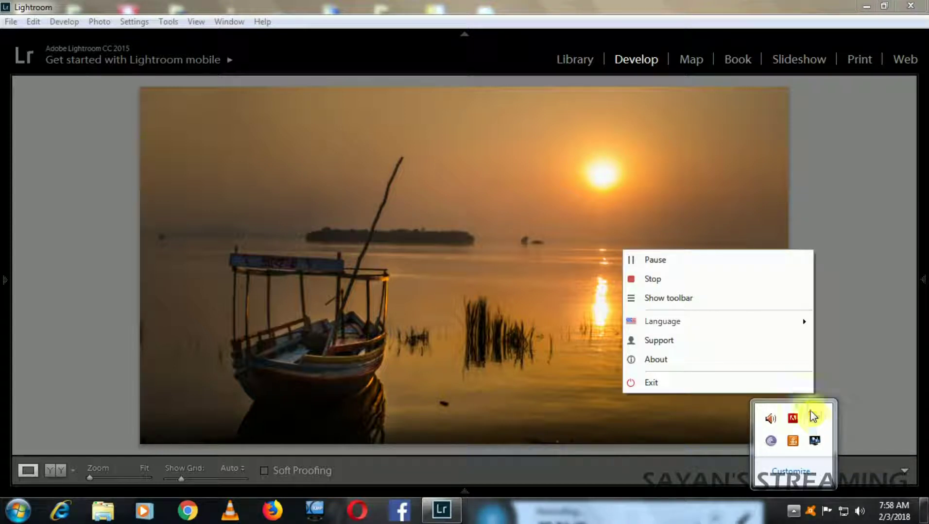